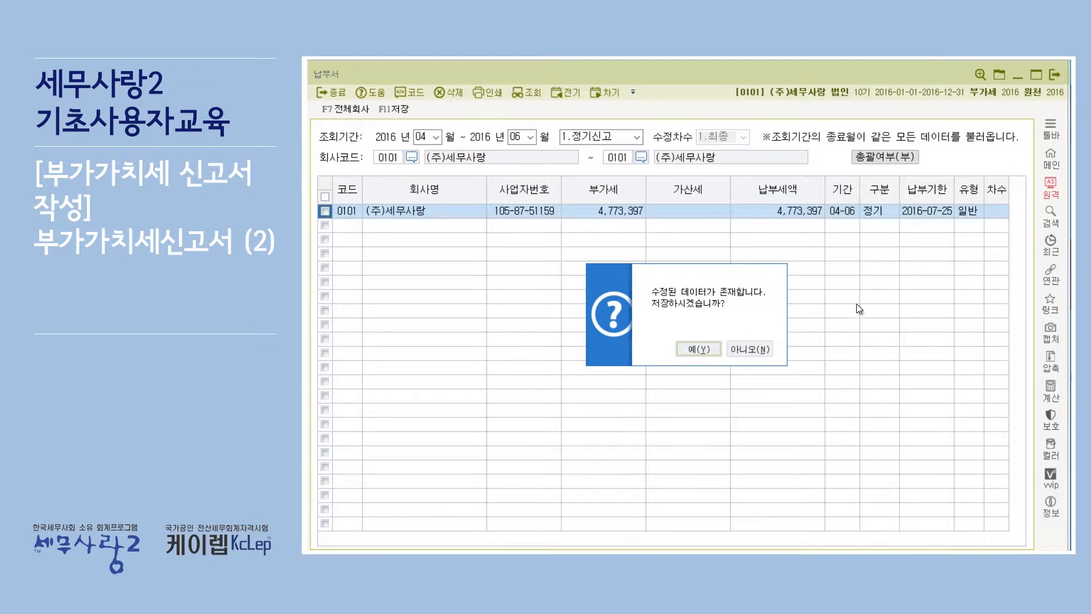
Leave the payment slip without saving its changes, then display the source data for return rows 1 and 10 (general purchases)
left_click(763, 347)
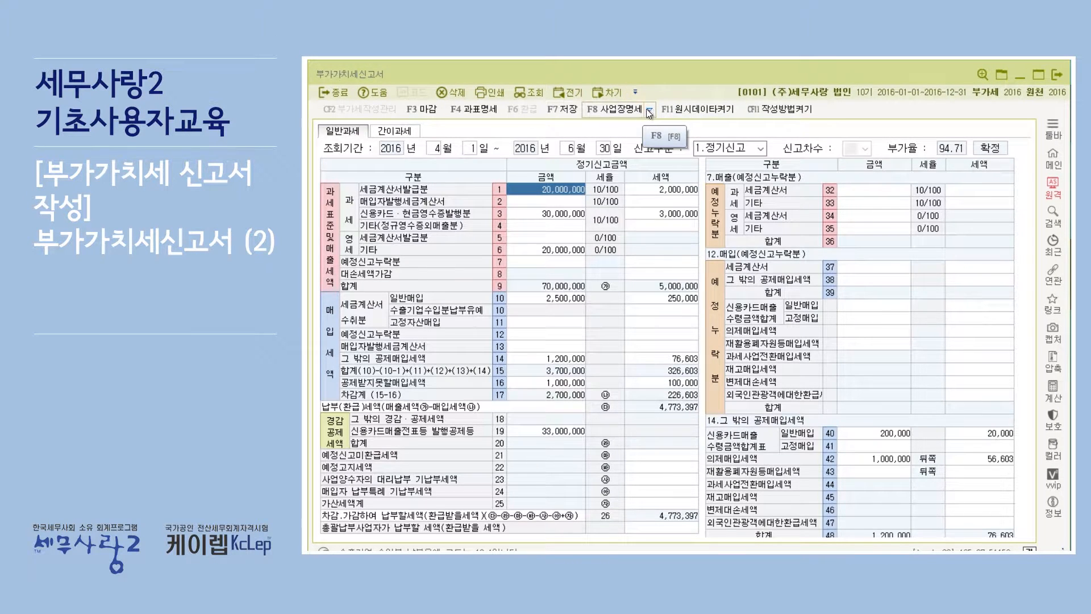
left_click(692, 111)
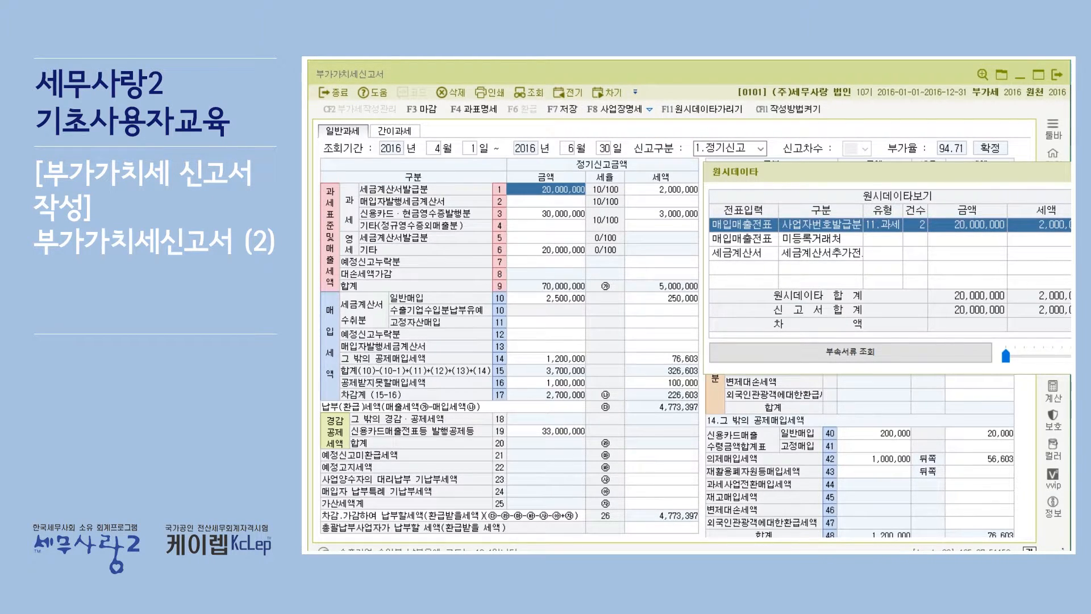
key("Escape")
left_click(562, 300)
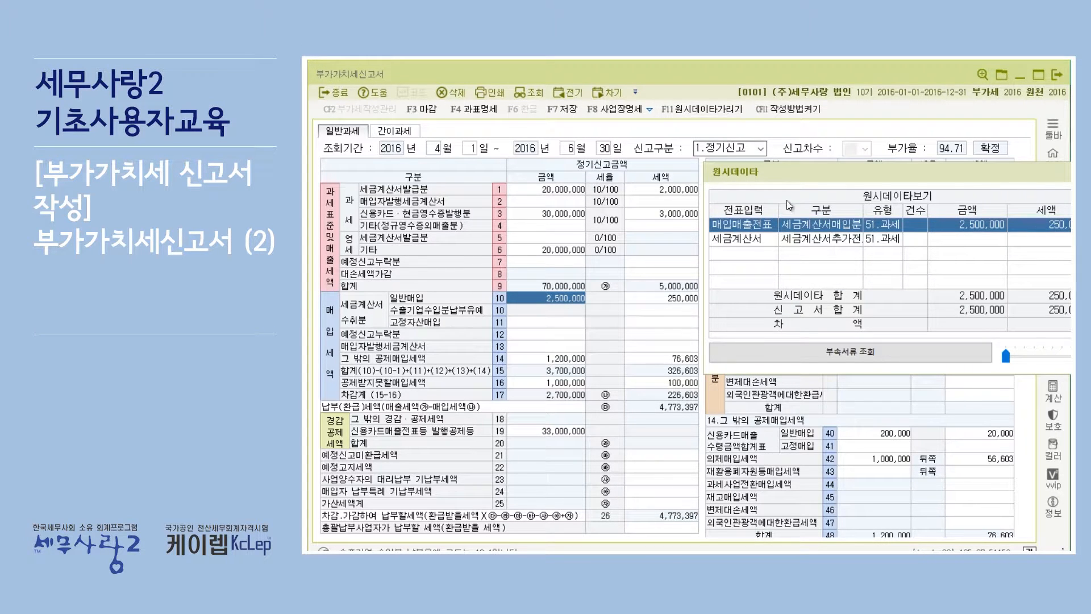
key("Escape")
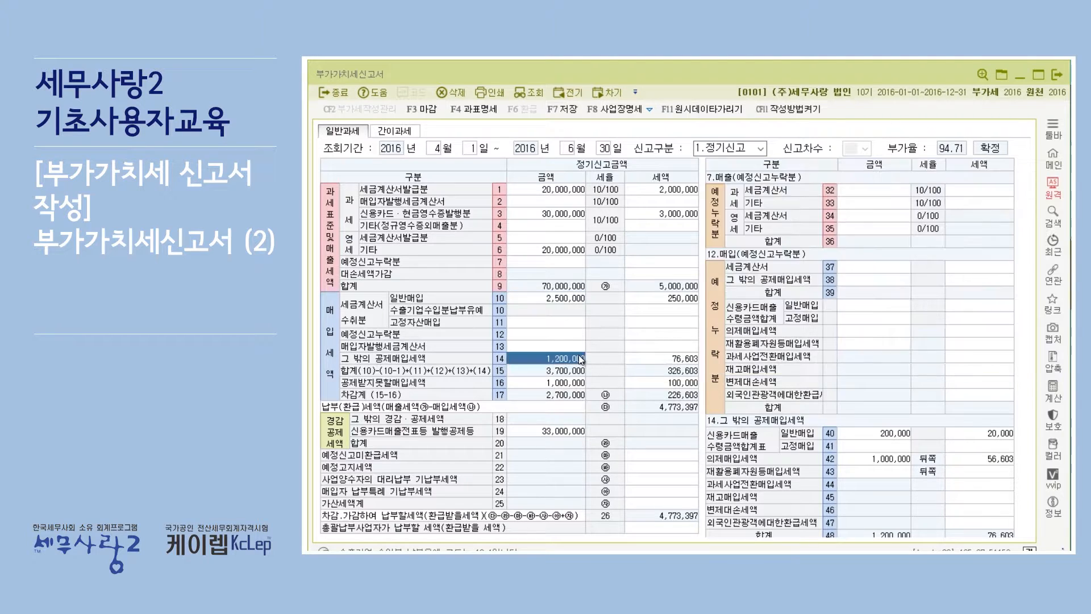
Inspect the non-deductible purchase tax in row 16 and the source data of card and cash-receipt sales in row 3, then hide source data
left_click(566, 381)
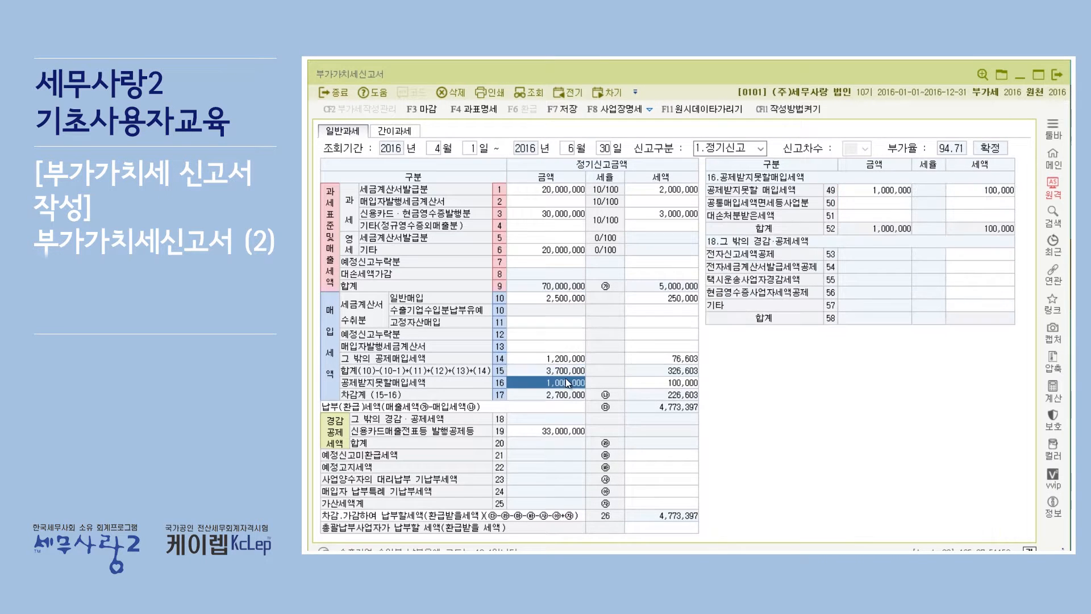
left_click(557, 214)
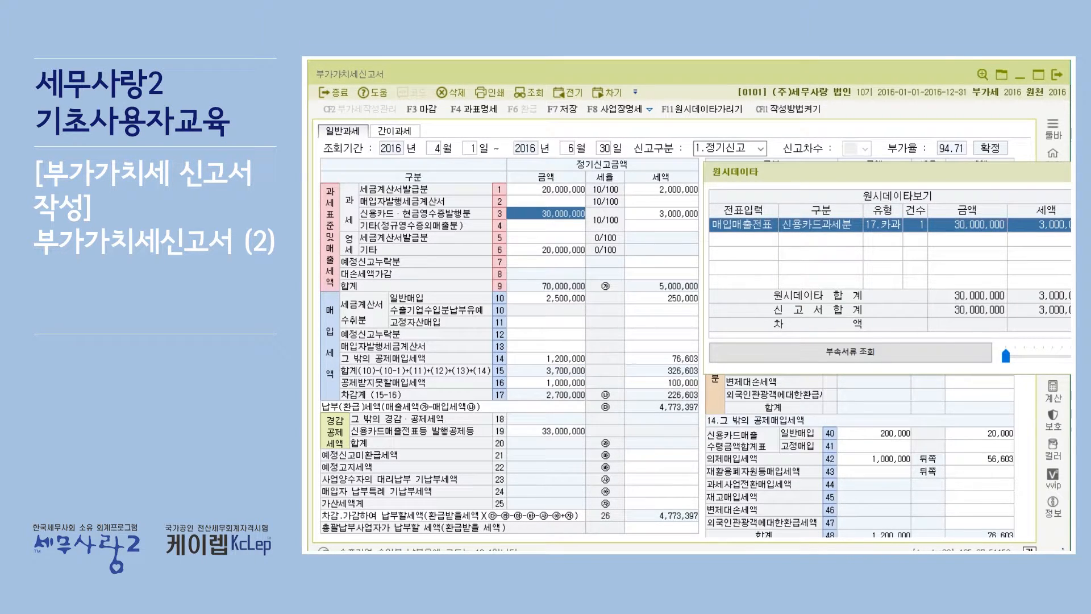
left_click(1070, 172)
left_click(728, 112)
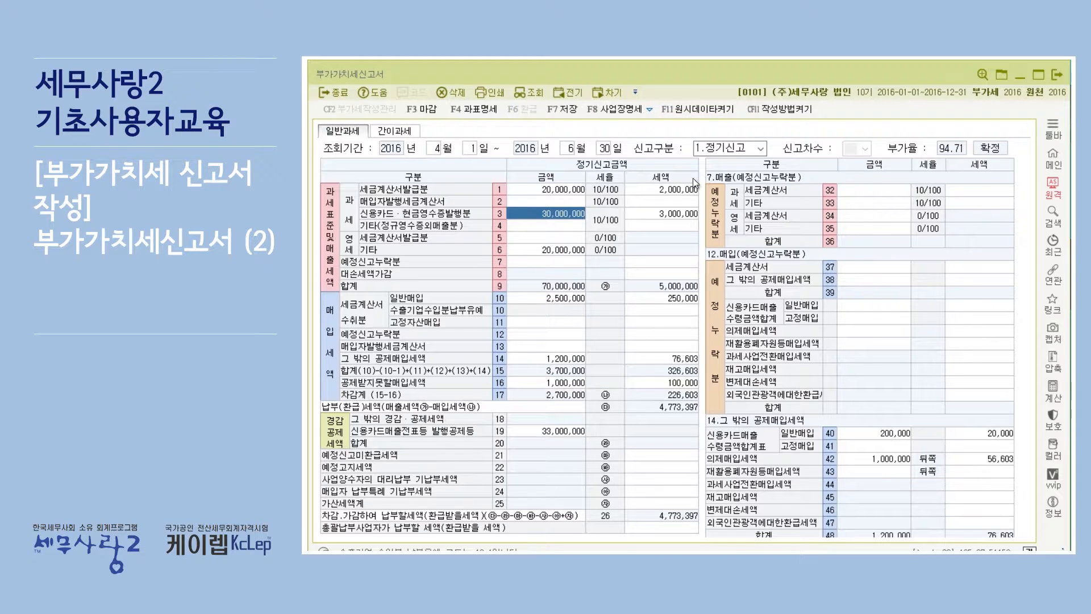
Re-enable the source data display, review rows 1 and 10, and close the source data view
left_click(568, 190)
left_click(559, 217)
left_click(698, 108)
left_click(561, 191)
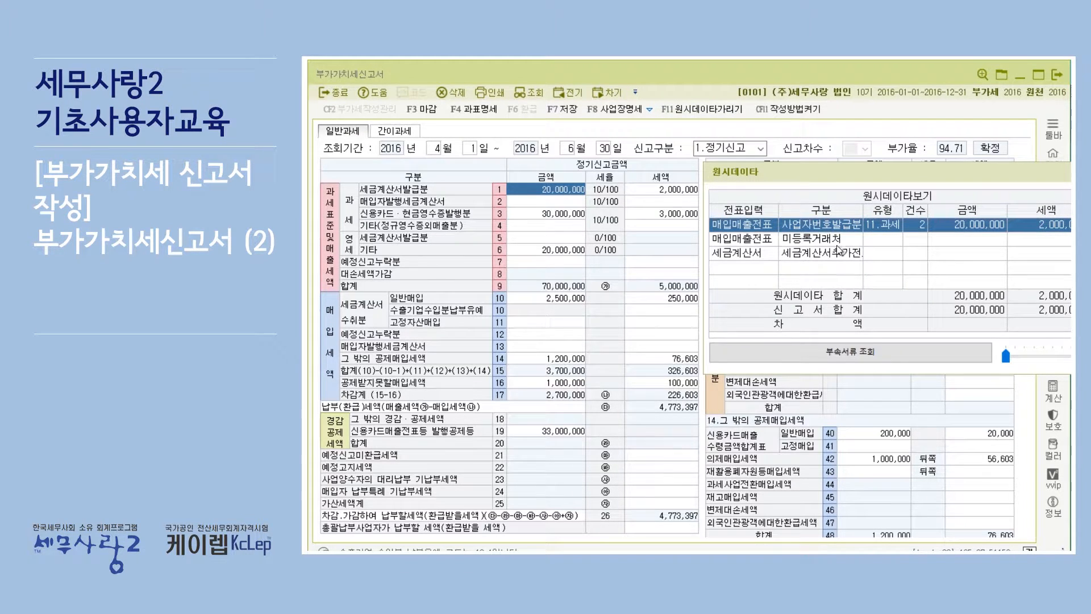
left_click(541, 298)
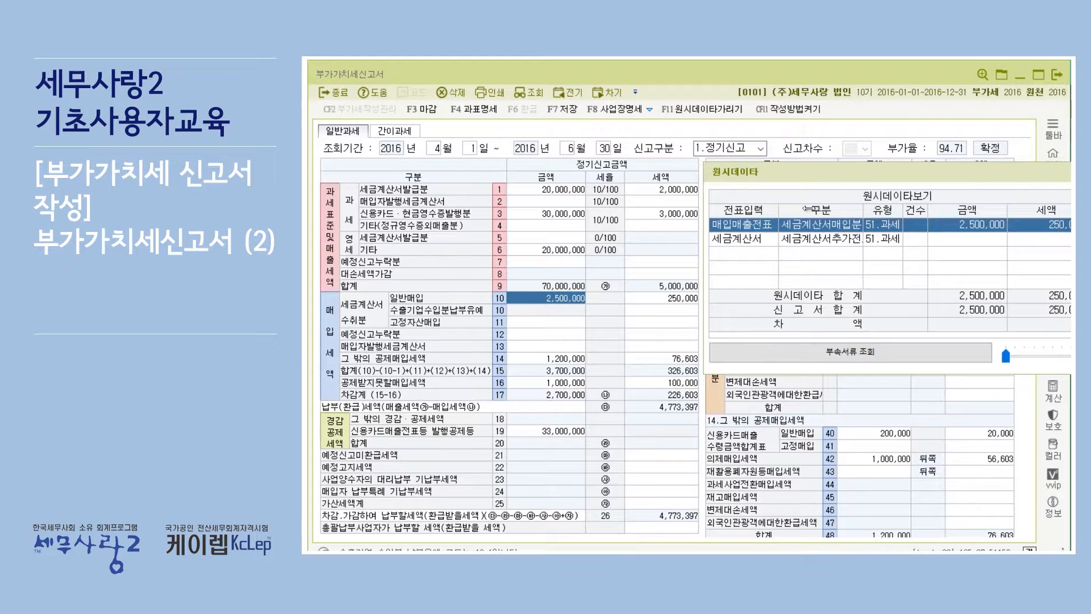
key("Escape")
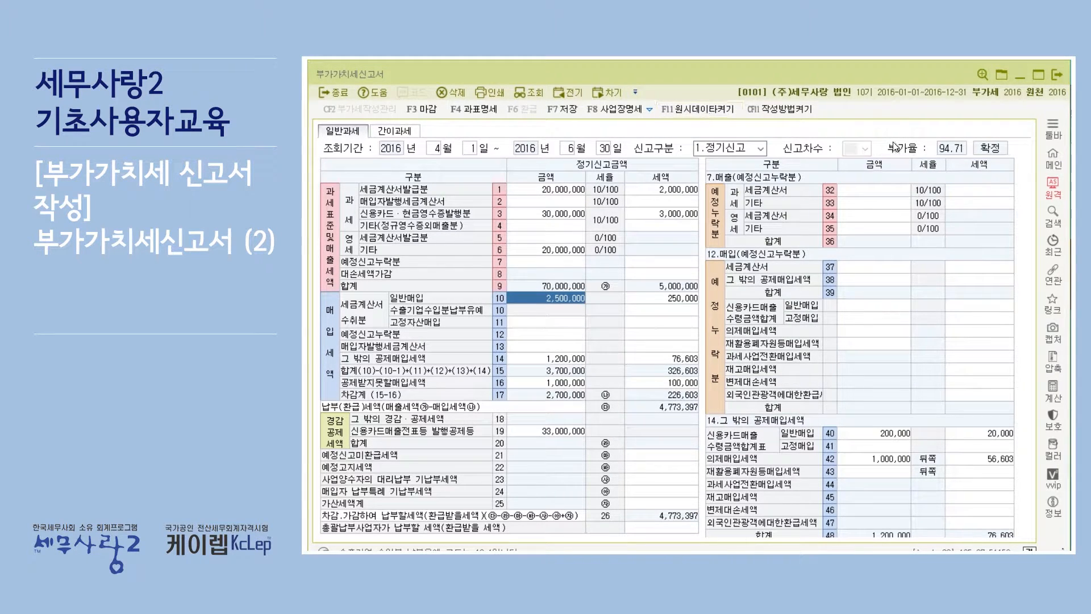
View the 작성요령 filing instructions for rows 10 and 3, try out the window's transparency, and close it
left_click(780, 109)
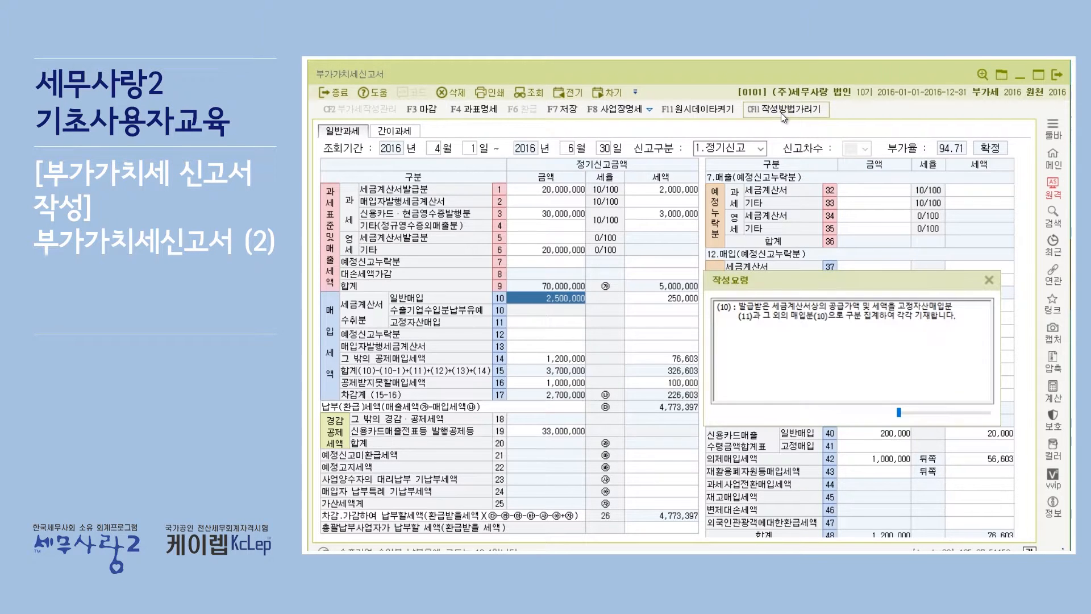
left_click(553, 215)
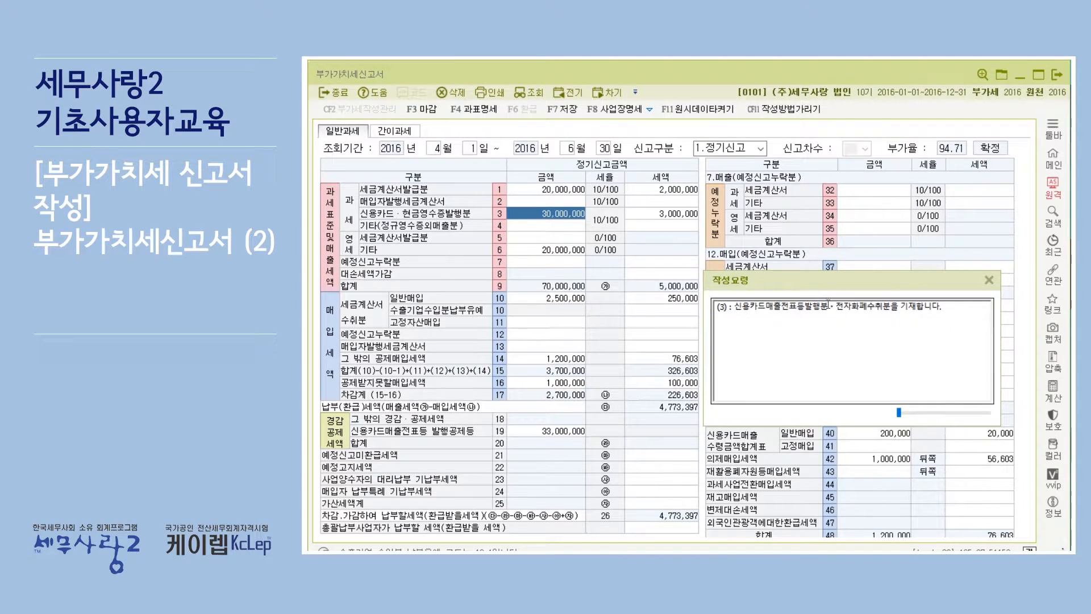
left_click_drag(901, 414, 986, 411)
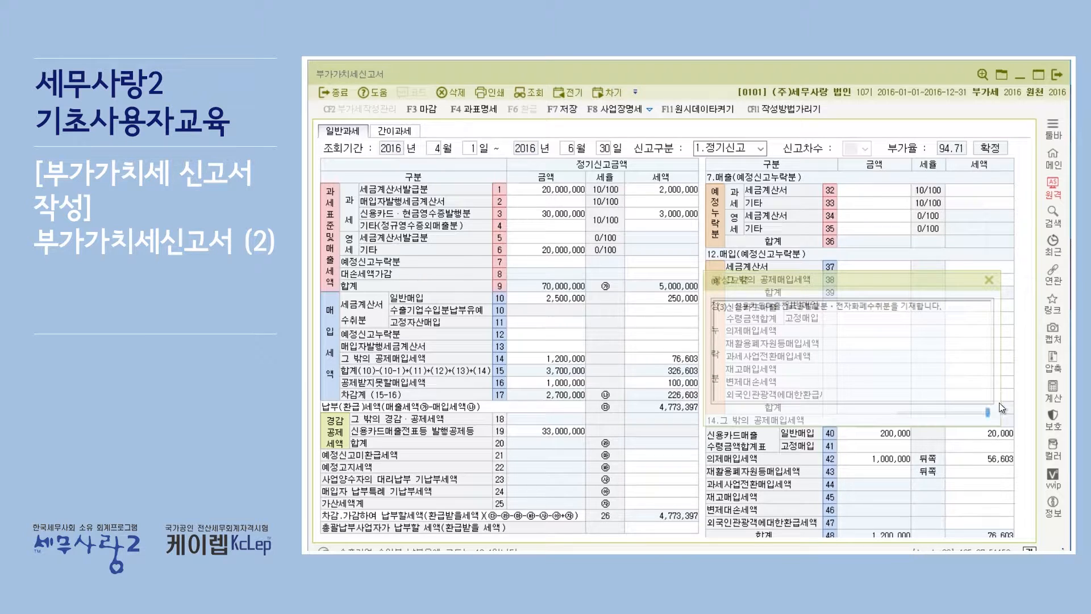
left_click_drag(951, 413, 898, 413)
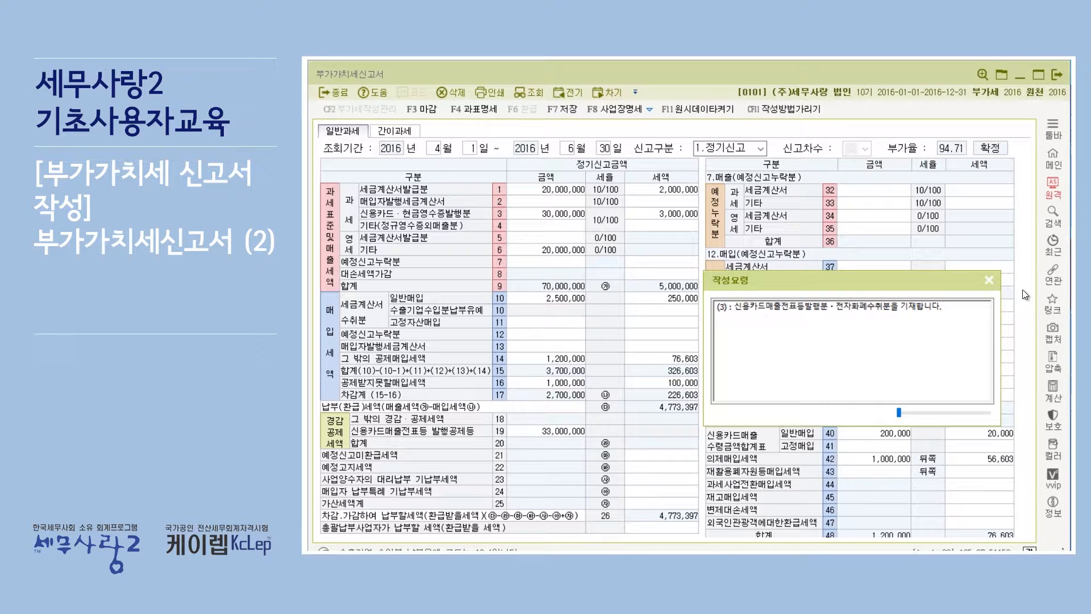
left_click(989, 280)
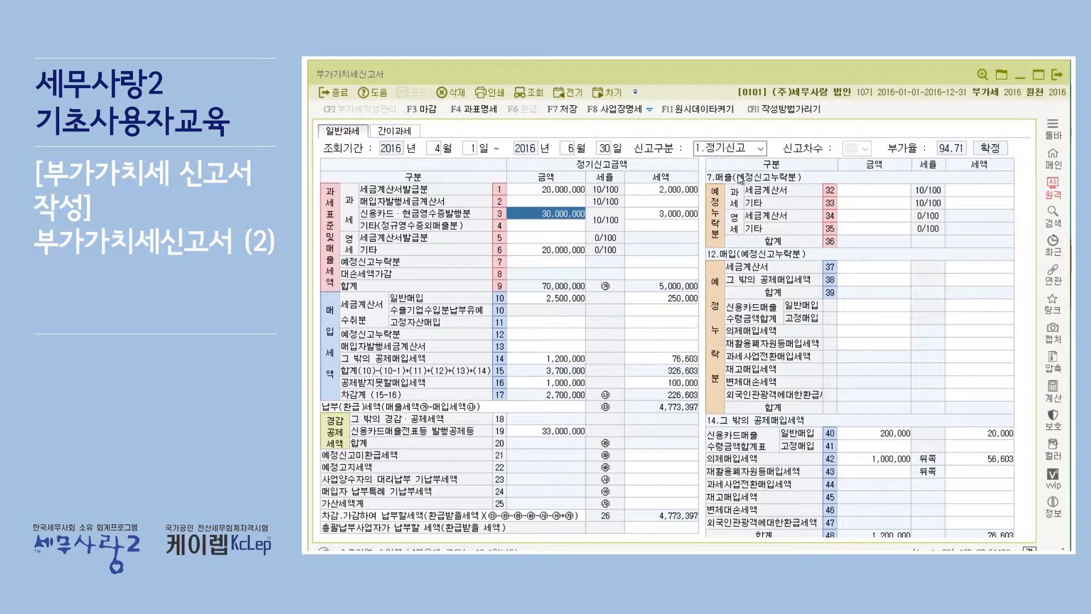
Open the VAT closing form list and consult the required forms on page 20 of [문제]기초사용자.pdf in Acrobat Reader
left_click(431, 108)
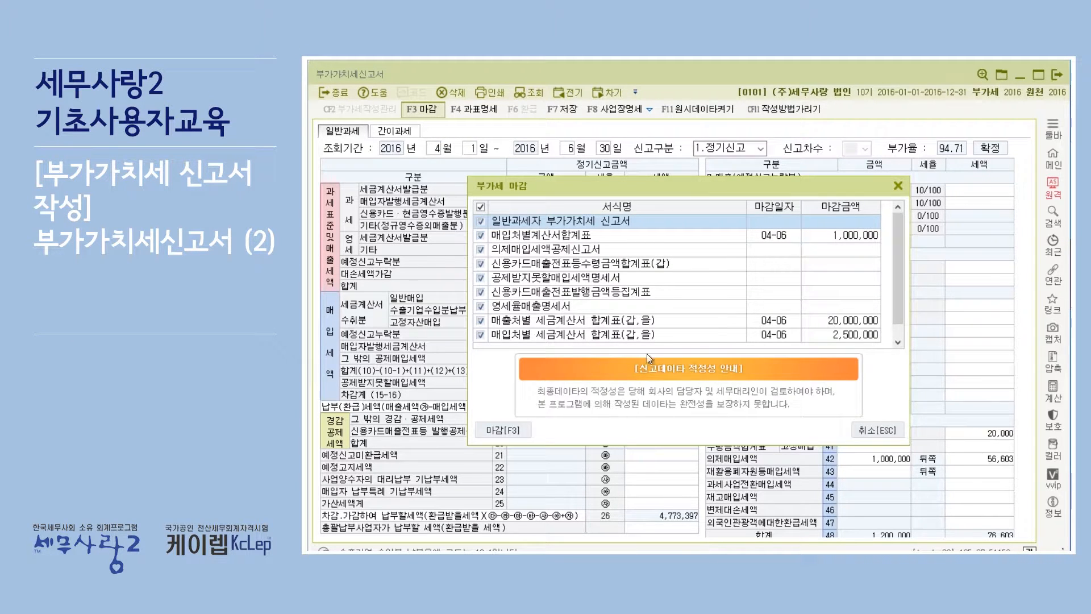
mouse_move(899, 255)
left_mouse_down()
mouse_move(899, 279)
mouse_move(899, 234)
left_mouse_up()
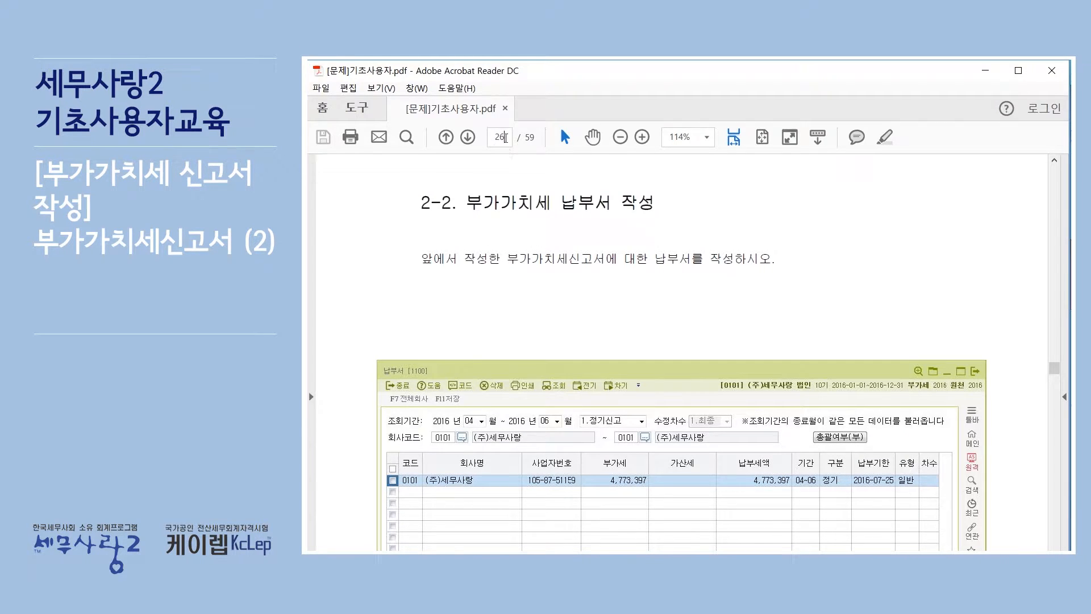
left_click(505, 138)
type("20")
key("Return")
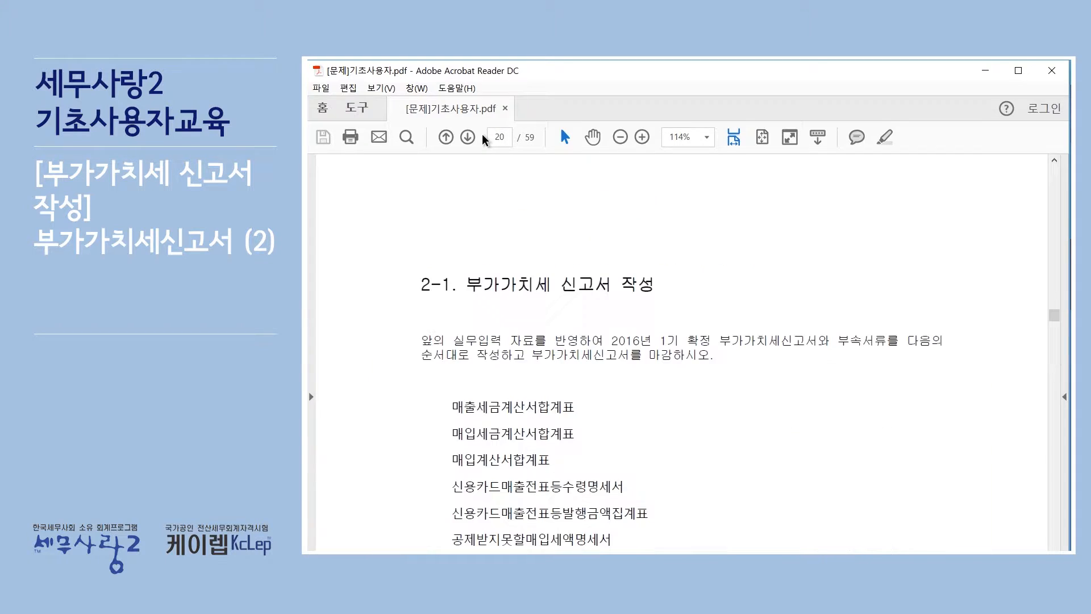
scroll(501, 322, "down", 5)
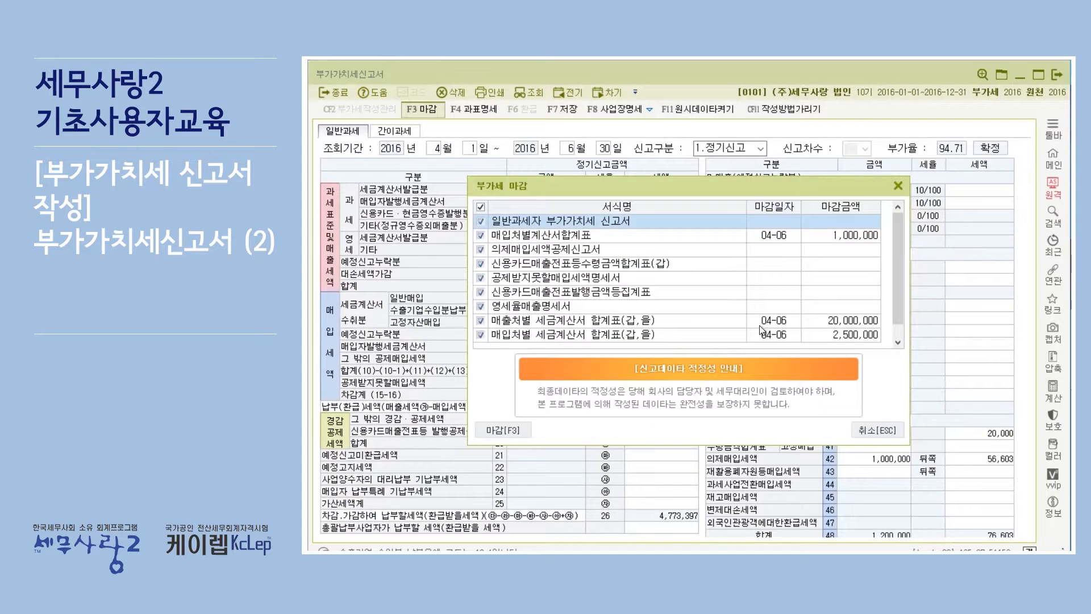
Check the purchase invoice summary and the sales and purchase tax invoice summaries in the VAT closing list
left_click(548, 237)
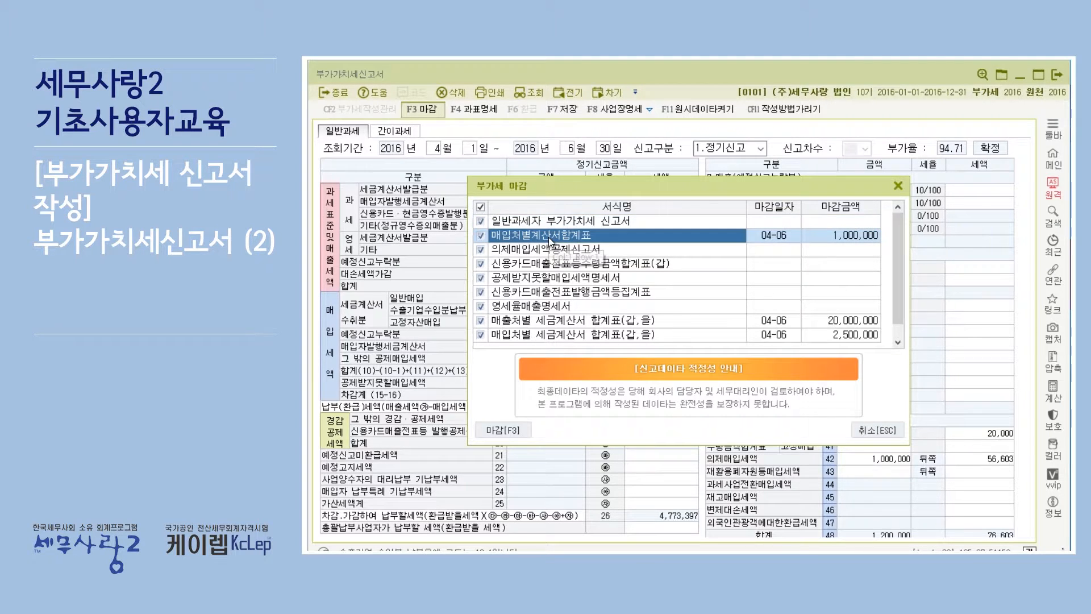
left_click(548, 322)
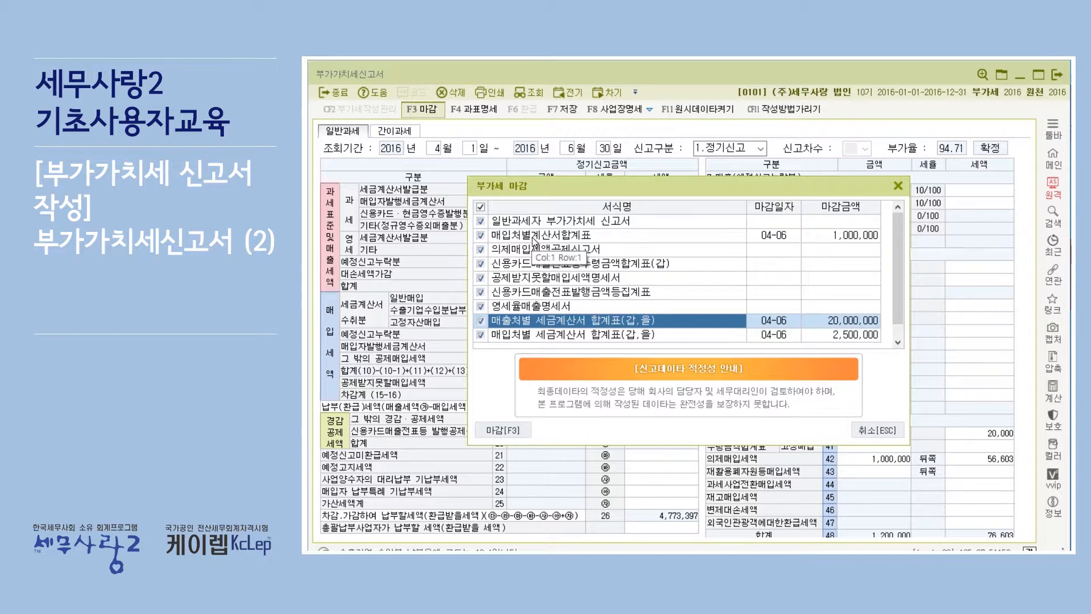
left_click(554, 335)
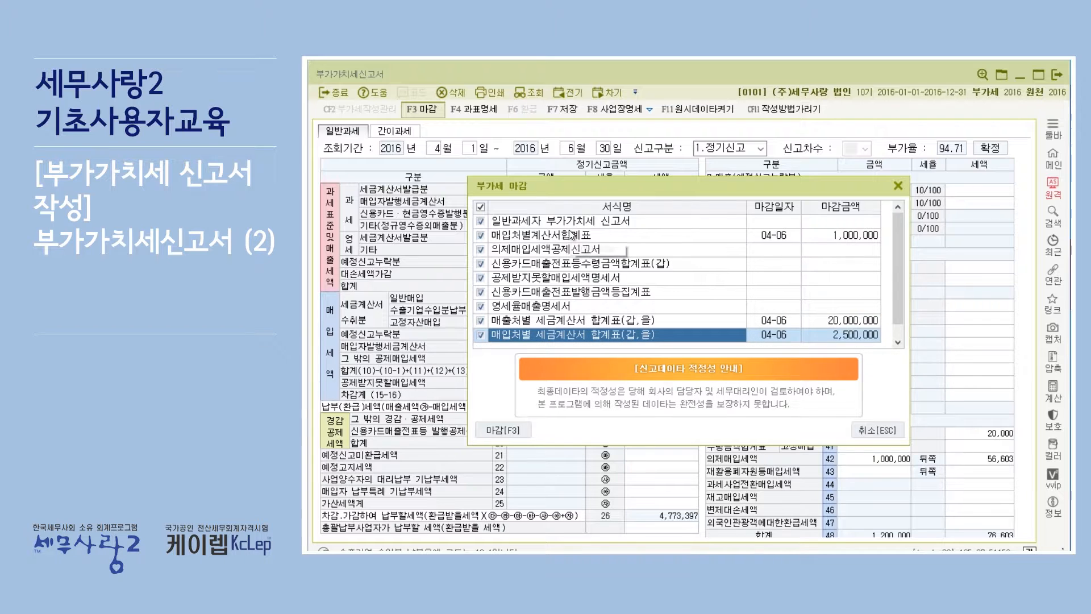
left_click(537, 234)
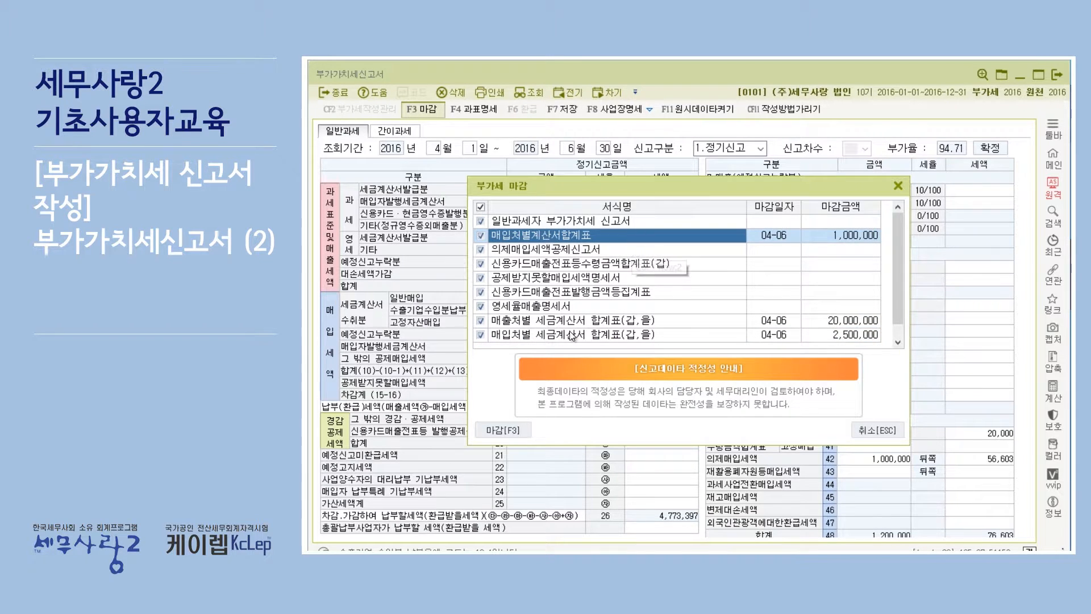
Compare the card receipt, card issuance, non-deductible purchase tax and deemed purchase tax forms in the closing list with the PDF's required forms
key("alt+Tab")
left_click(531, 265)
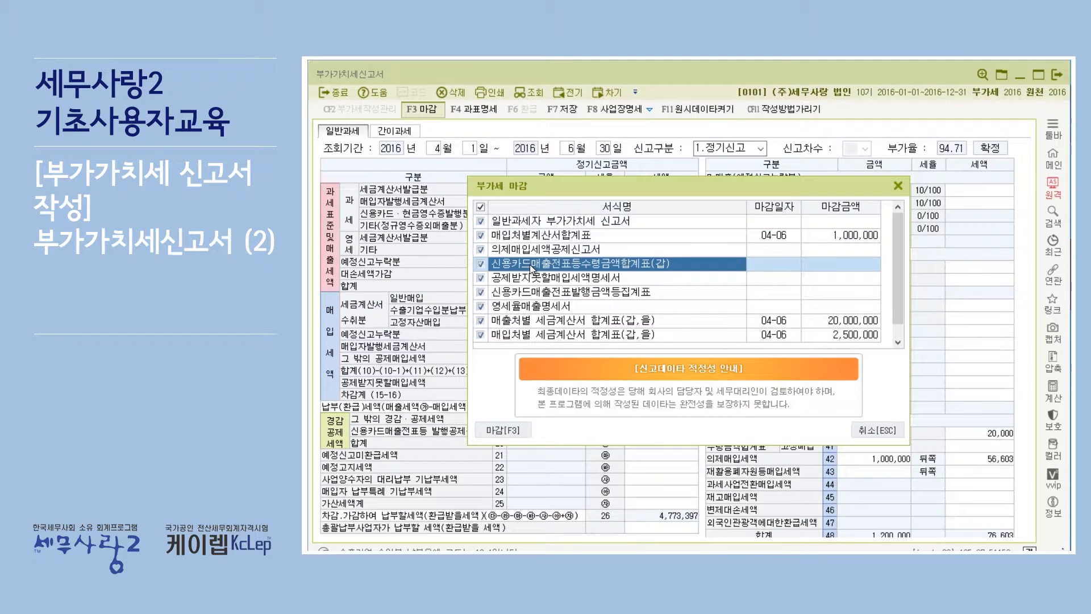
left_click(519, 293)
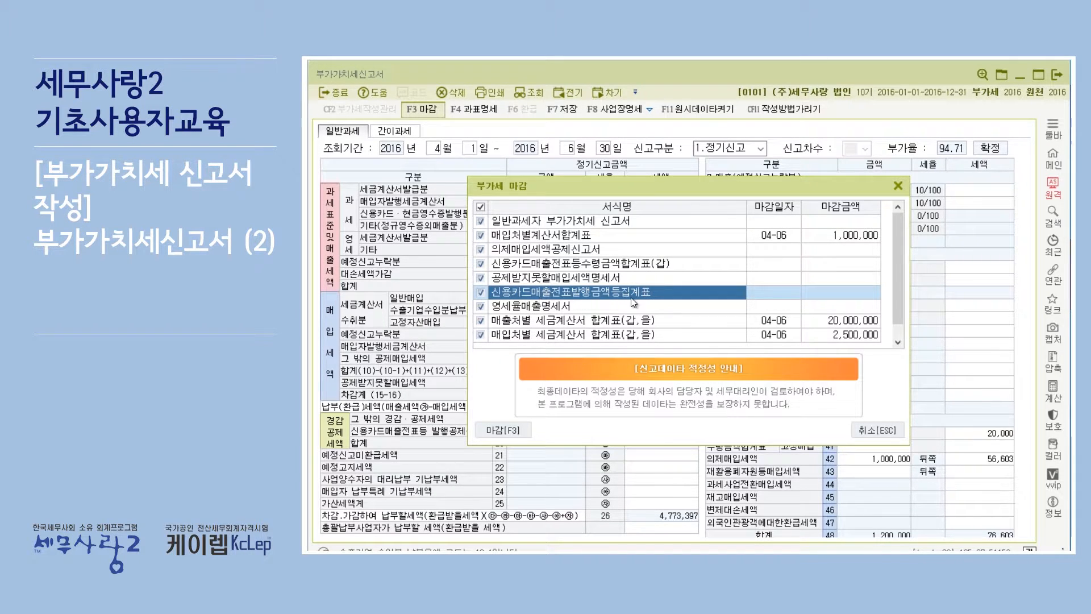
key("alt+Tab")
left_click(547, 277)
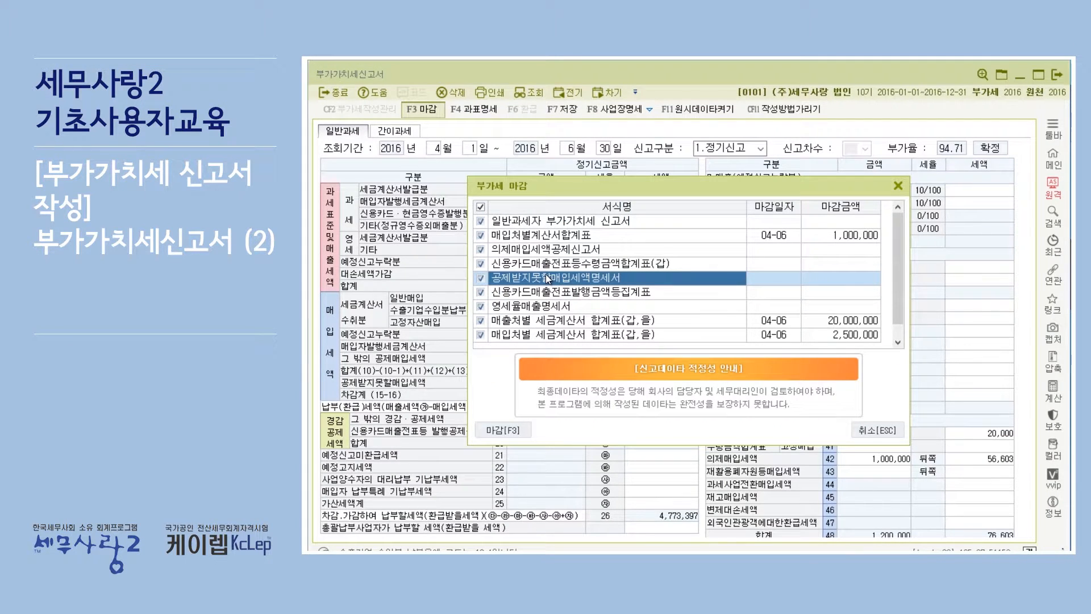
left_click(541, 250)
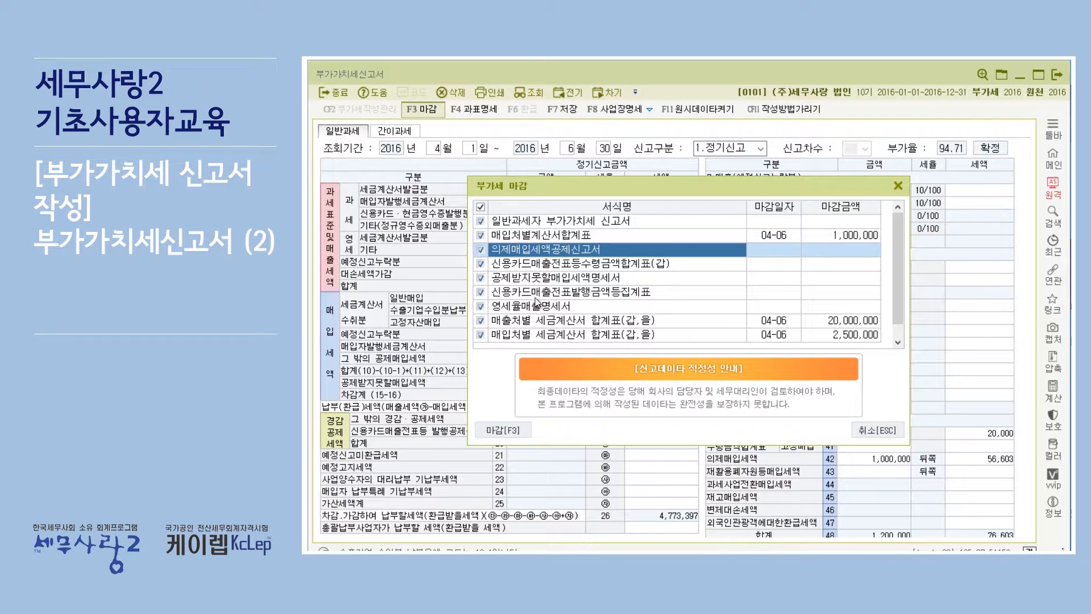
Check 수출실적명세서 and 영세율매출명세서 in the closing list, and reread the required forms in the Acrobat Reader PDF
scroll(544, 265, "down", 1)
left_click(528, 336)
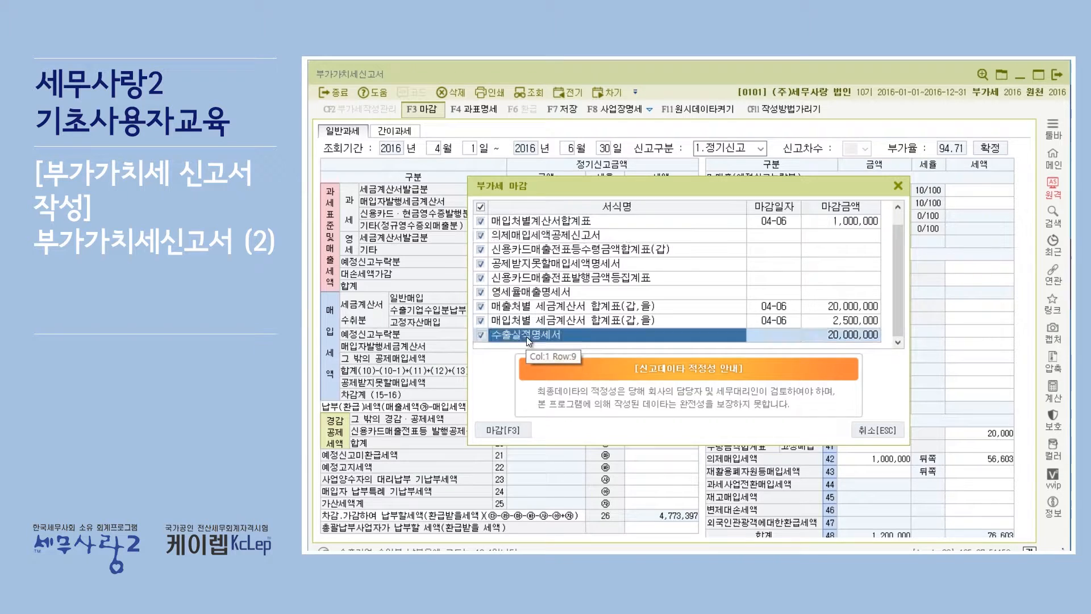
left_click(536, 292)
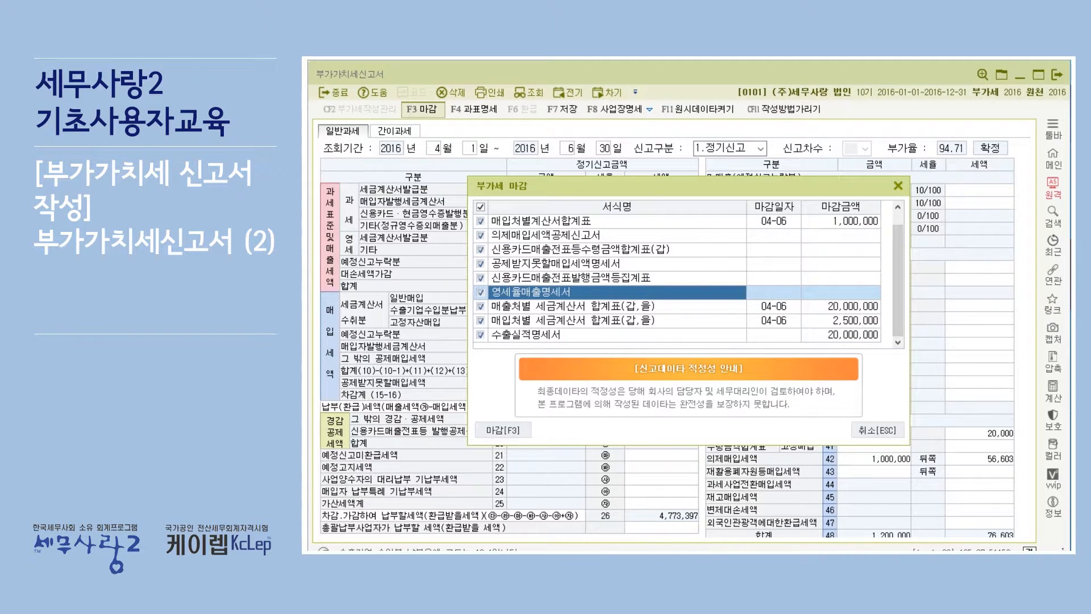
mouse_move(920, 551)
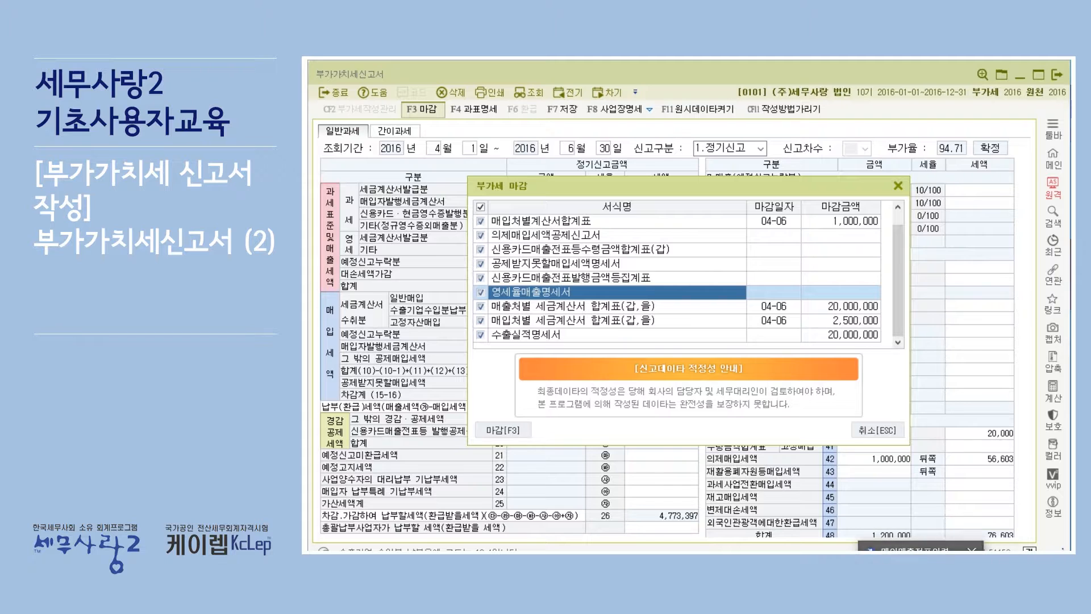
left_click(889, 550)
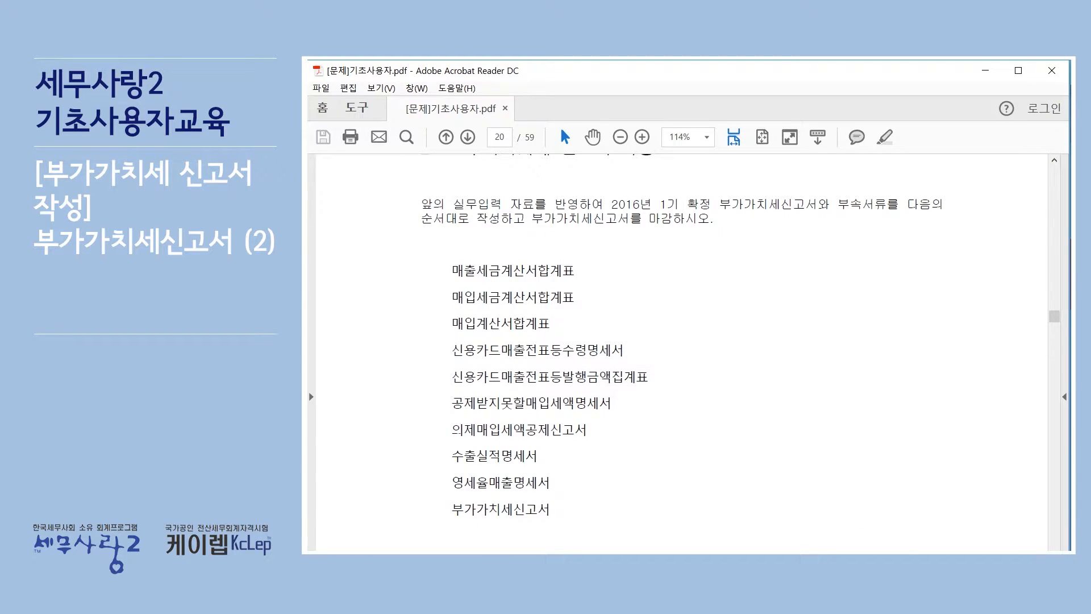
left_click(927, 550)
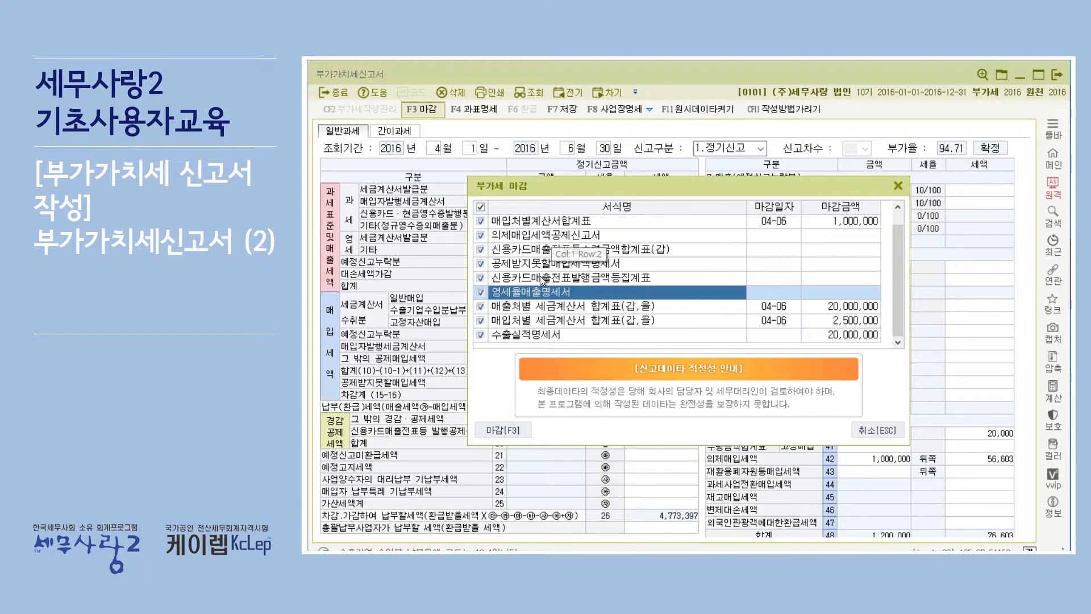
Review the closing list and close the VAT return with all forms included, using forced closing (강제마감)
scroll(564, 278, "up", 1)
scroll(591, 259, "down", 1)
scroll(588, 253, "up", 1)
scroll(588, 250, "down", 1)
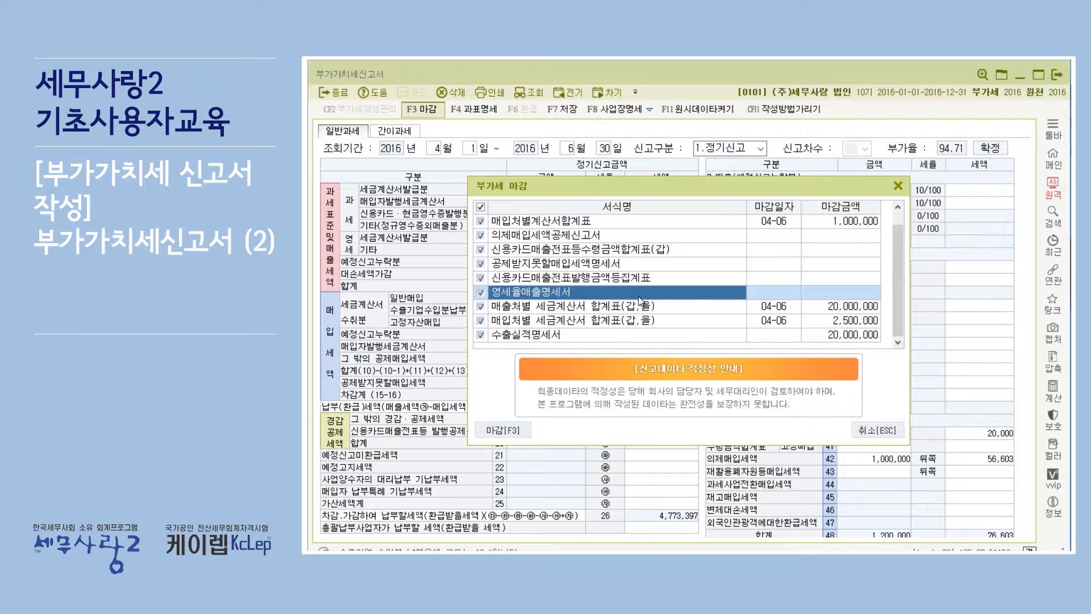
scroll(582, 241, "up", 1)
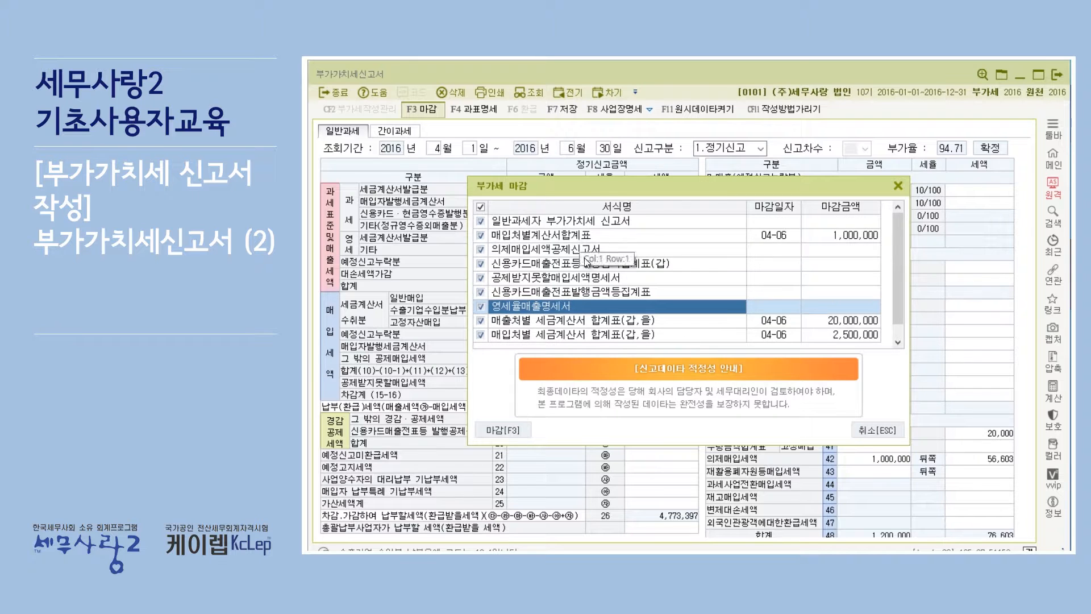
left_click(520, 432)
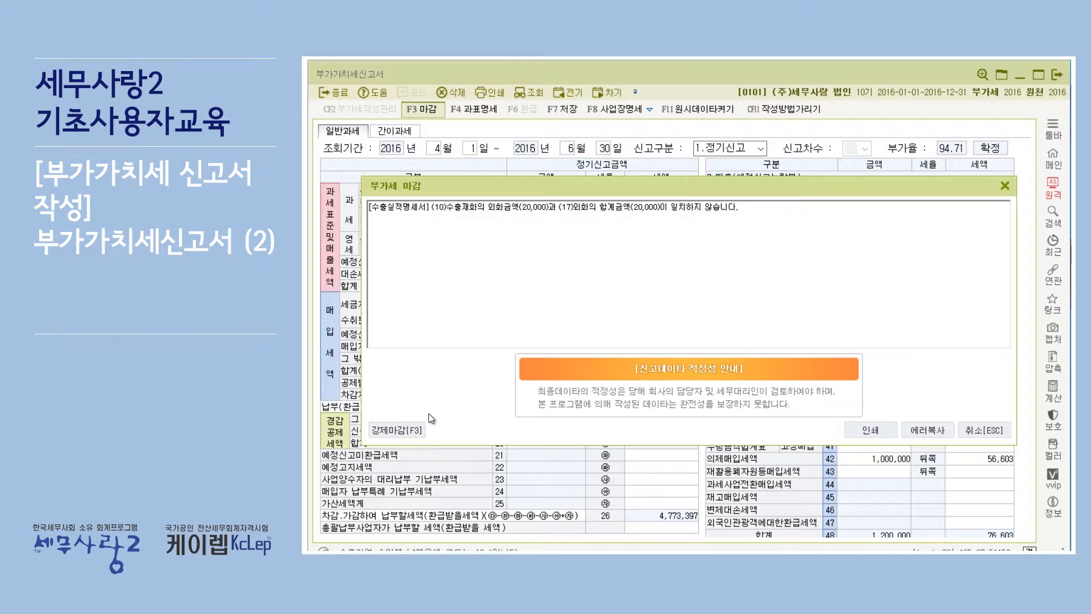
left_click(396, 431)
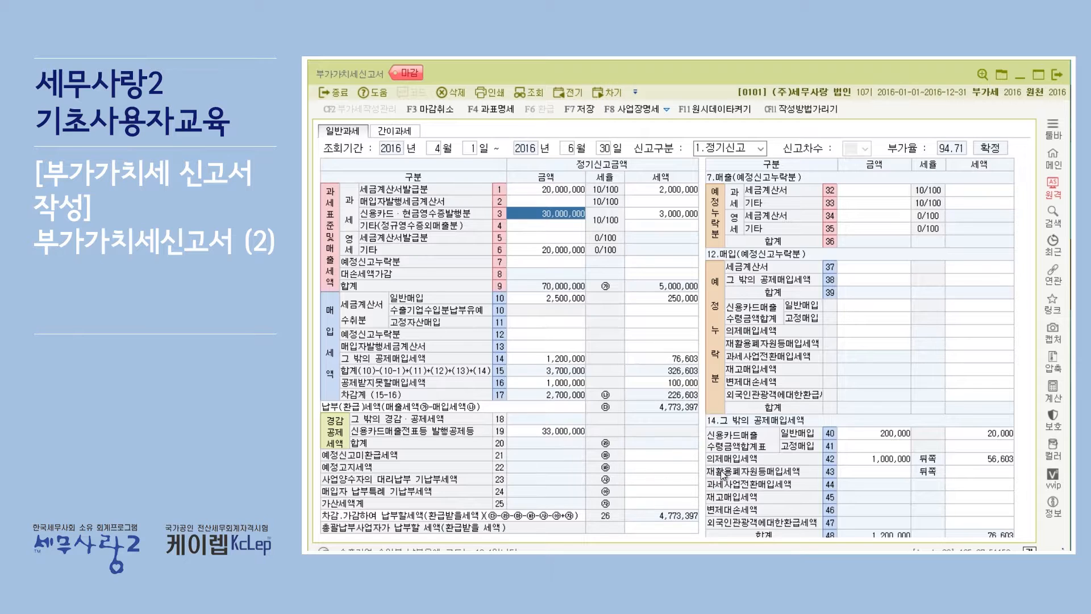
Open the print preview of the closed VAT return and examine the heading area of its first page
left_click_drag(706, 562, 707, 549)
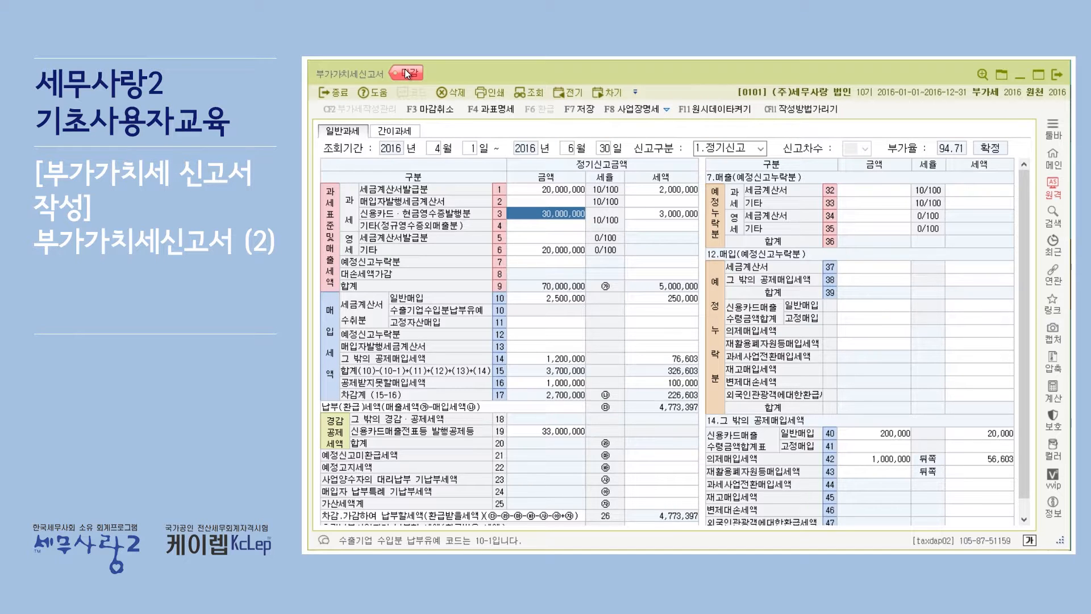
left_click(489, 94)
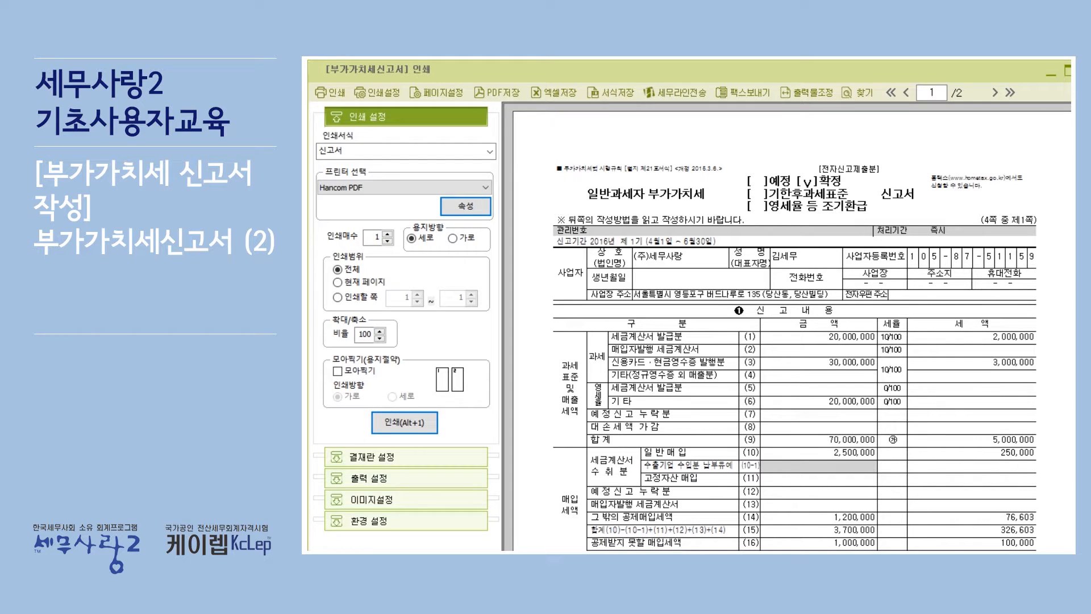
scroll(790, 330, "up", 3)
scroll(957, 183, "up", 4)
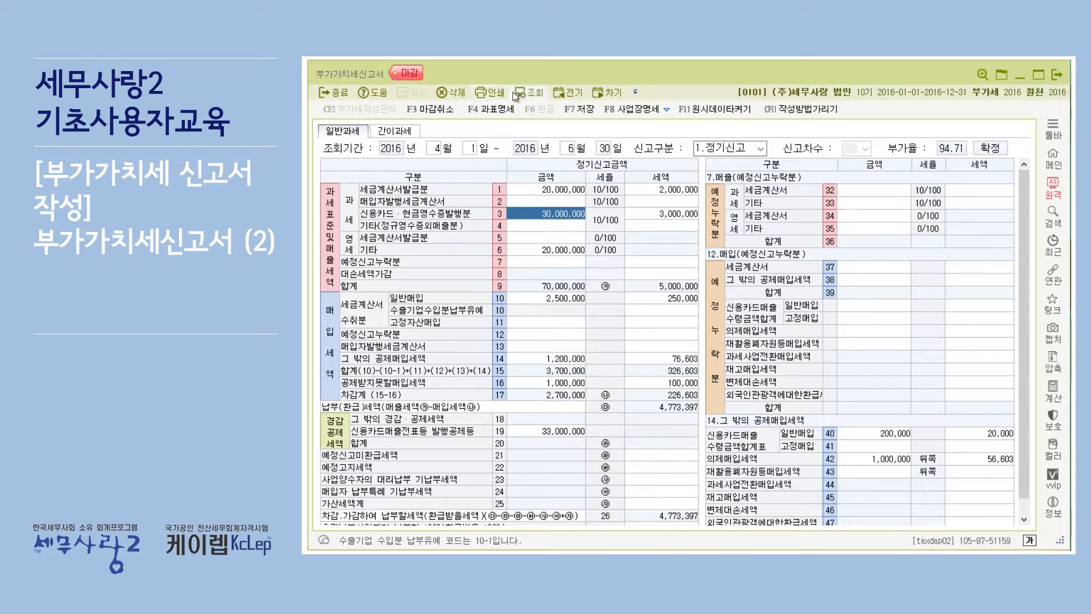
Cancel the closing (마감취소) of the VAT return for all listed forms and preview the unclosed return's printout for comparison
left_click(450, 108)
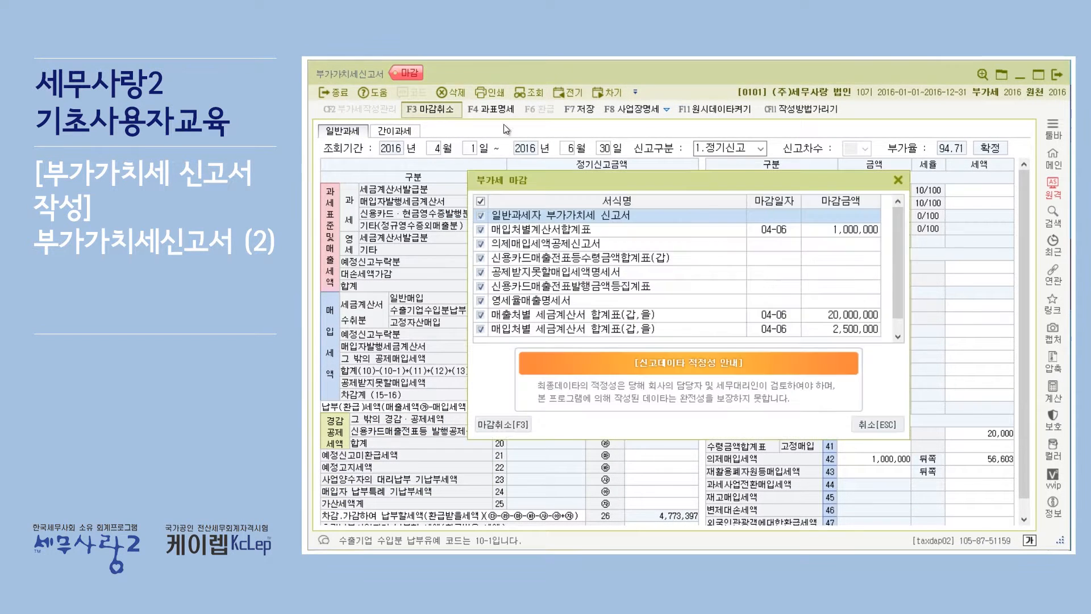
left_click(519, 430)
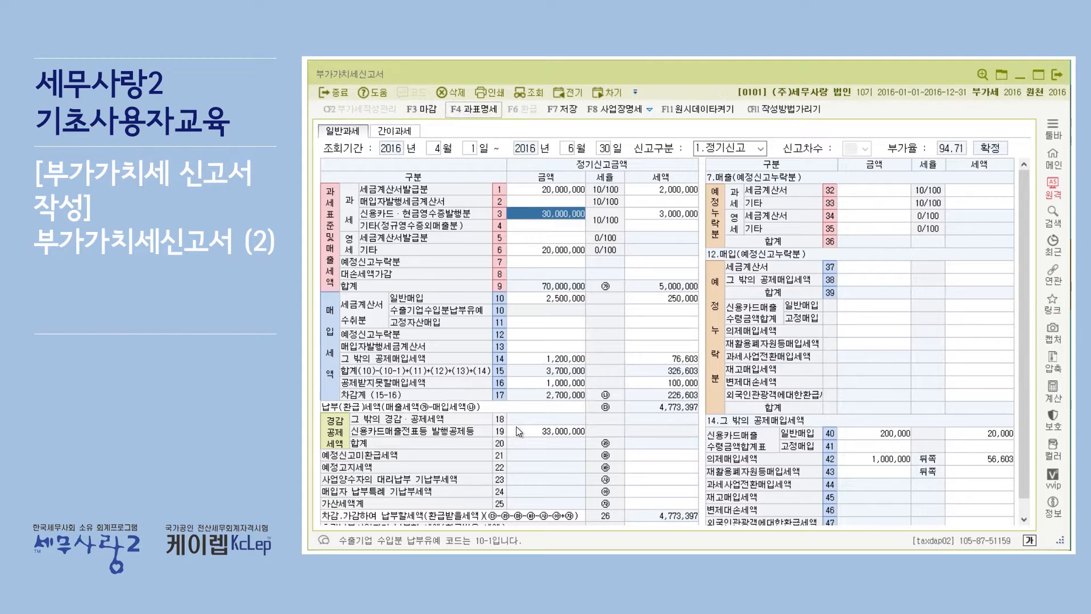
left_click(489, 90)
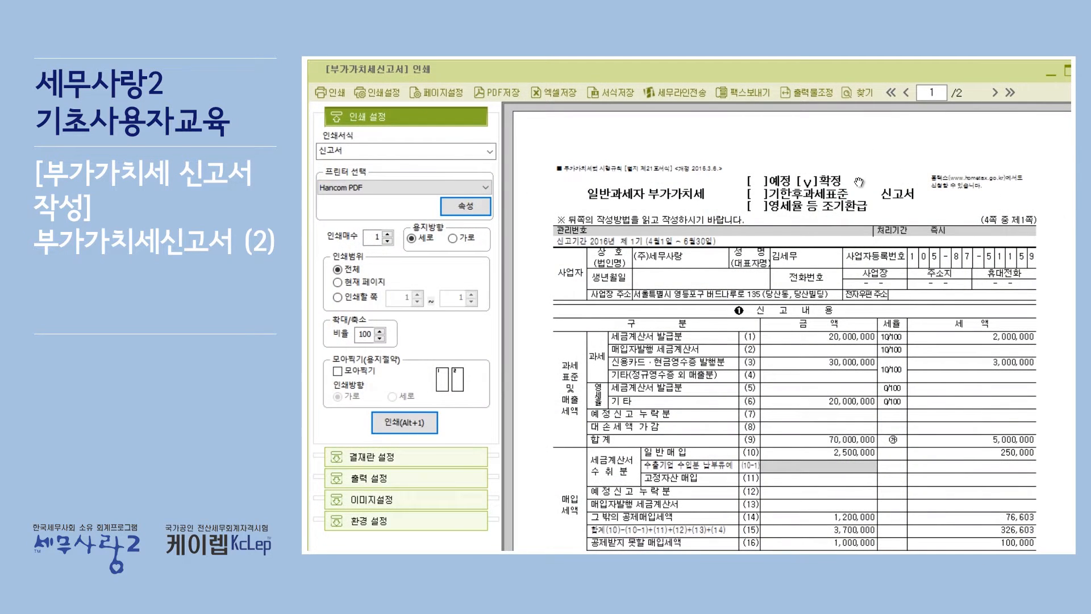
scroll(894, 532, "up", 7)
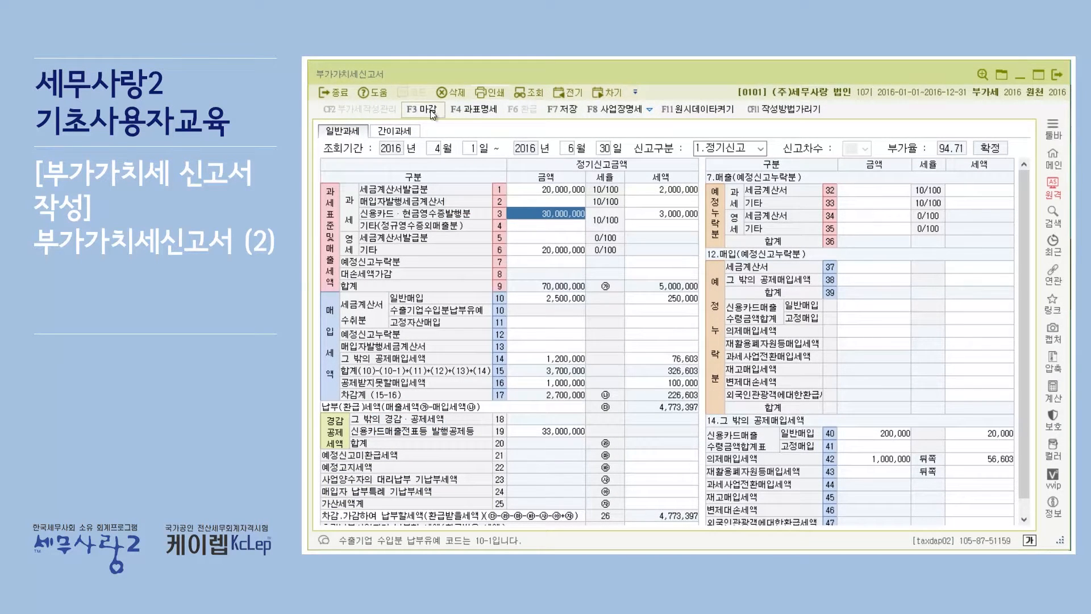
Close the VAT return again with all listed forms included, and check the form heading in its print preview
left_click(430, 110)
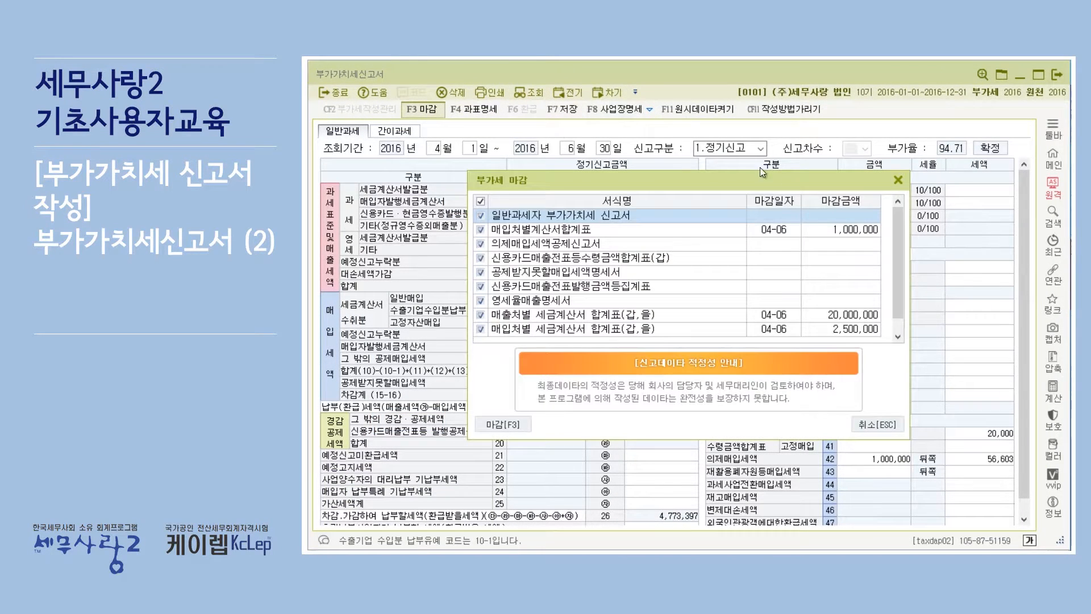
left_click(500, 427)
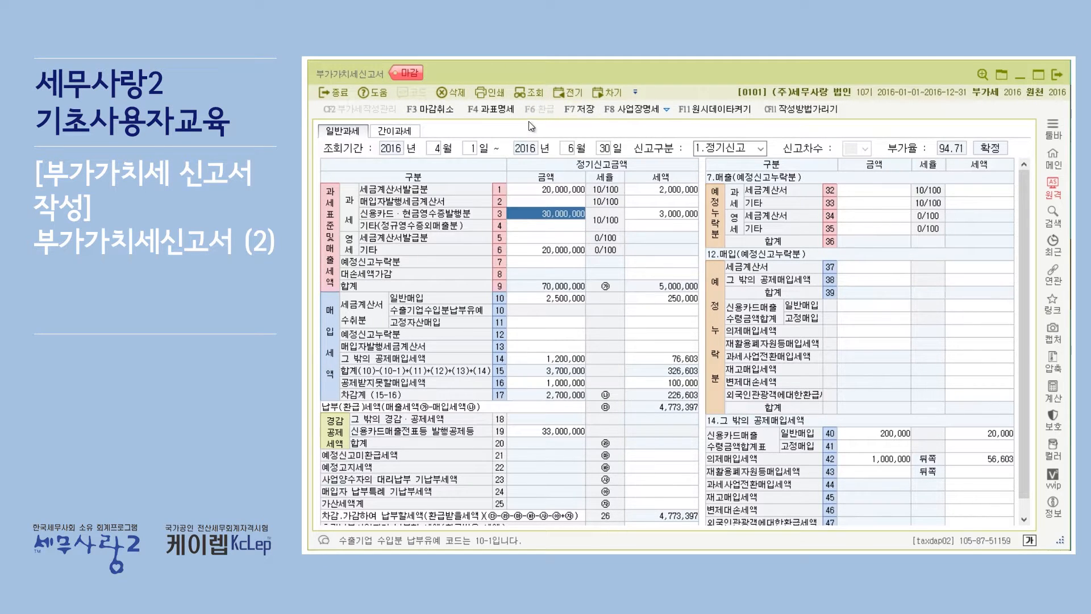
left_click(495, 94)
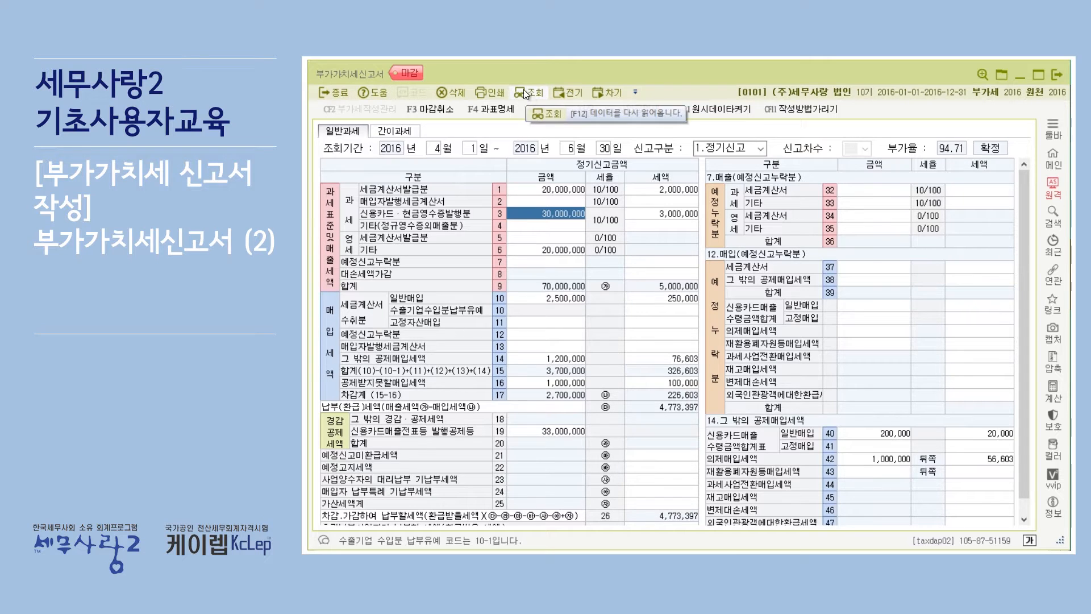
left_click(492, 93)
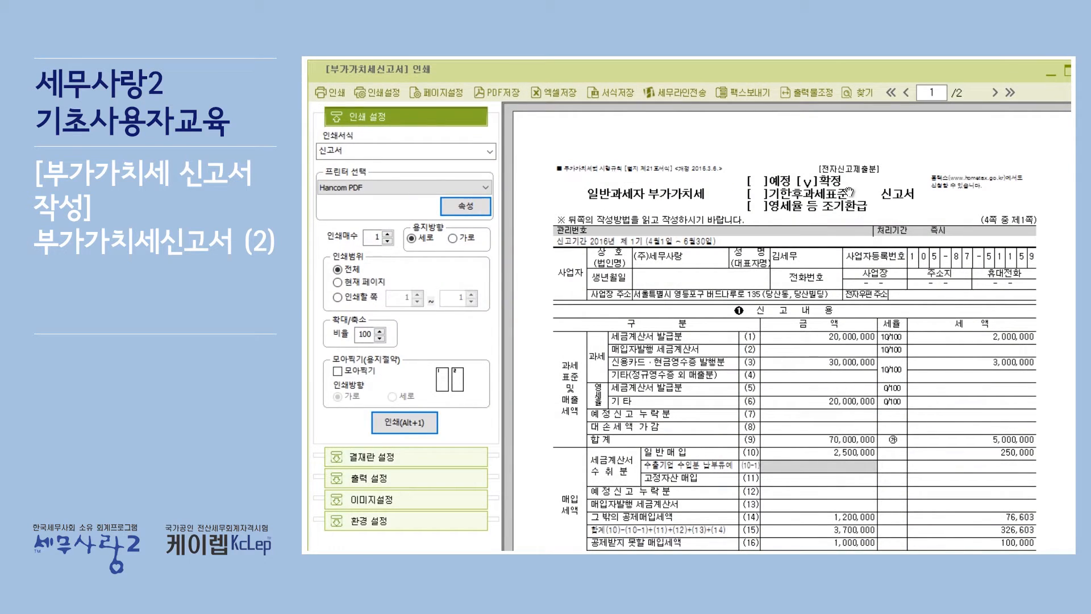
scroll(967, 262, "up", 6)
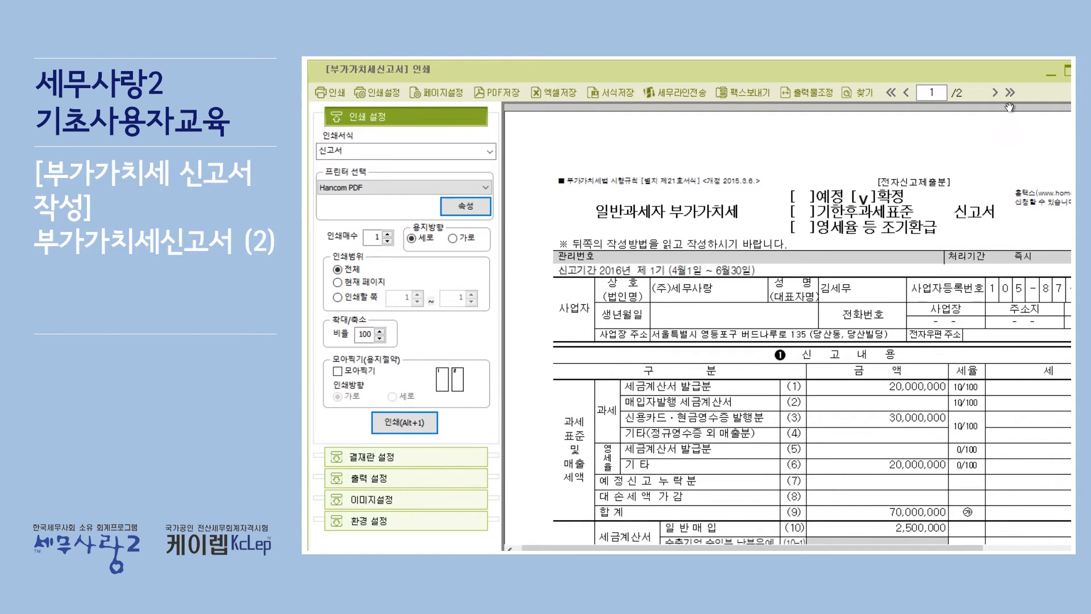
key("Escape")
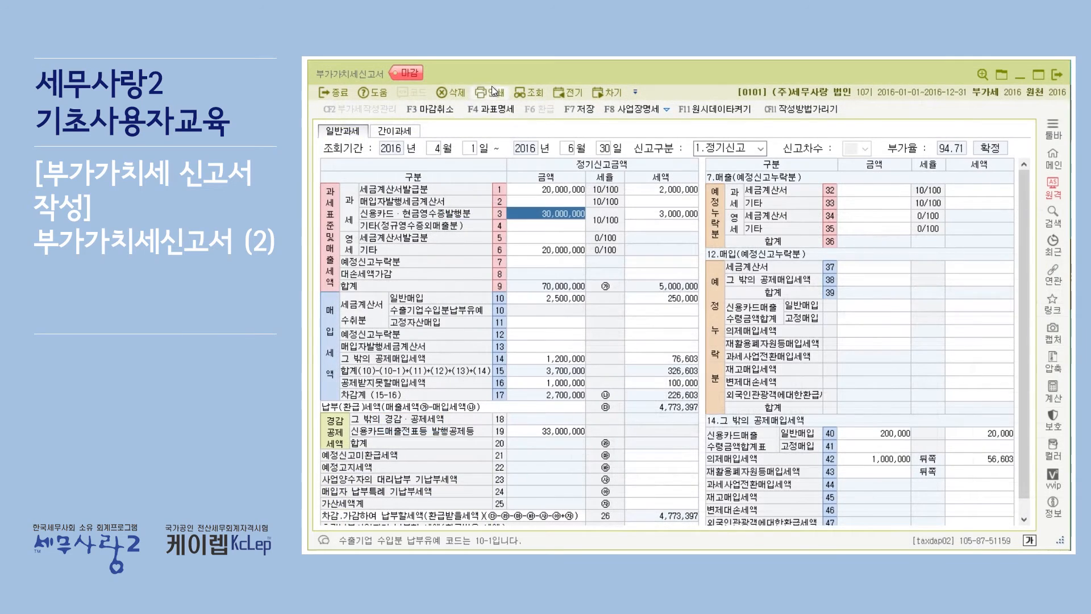